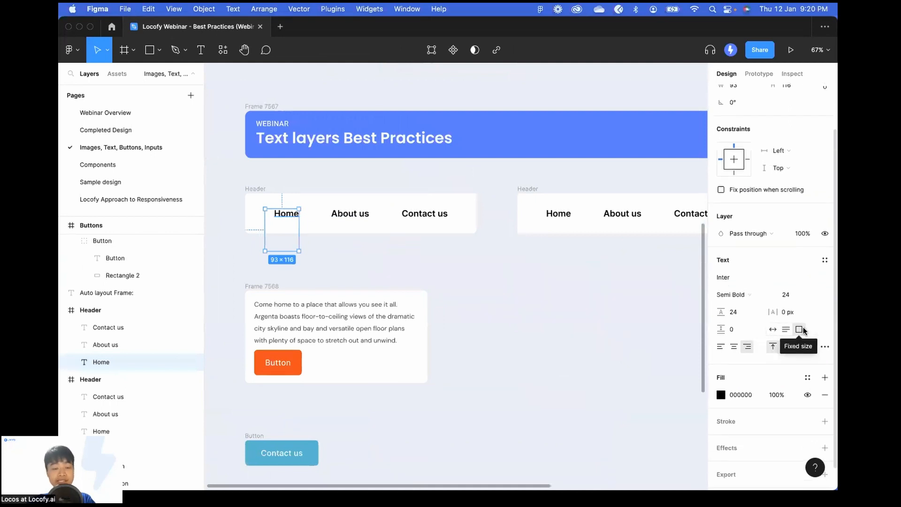
- Examine the text box bounds and resizing settings of Home, About us and Contact us in the first header
left_click(612, 320)
scroll(591, 308, "down", 3)
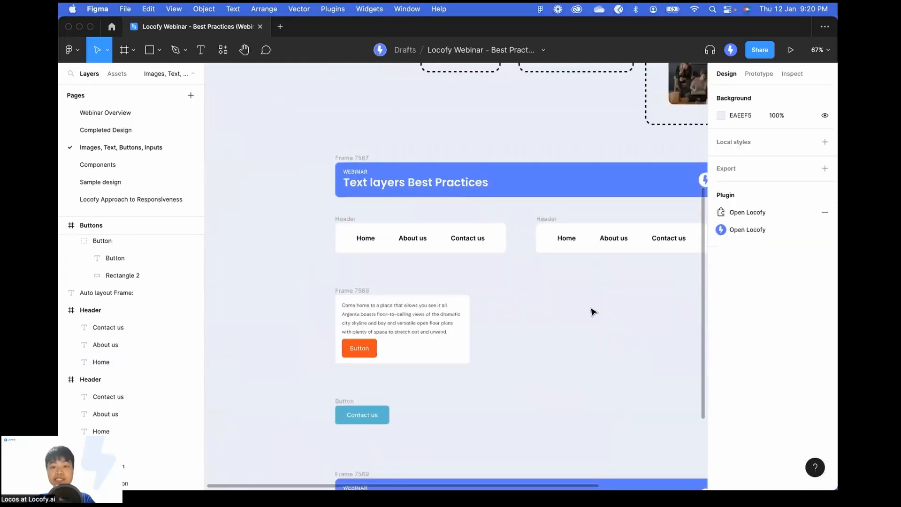
scroll(592, 308, "right", 1)
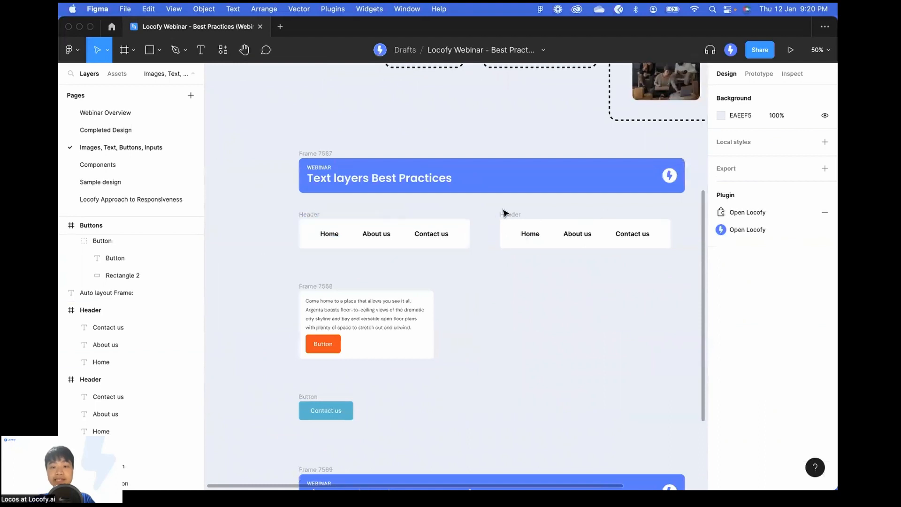
scroll(443, 244, "right", 1)
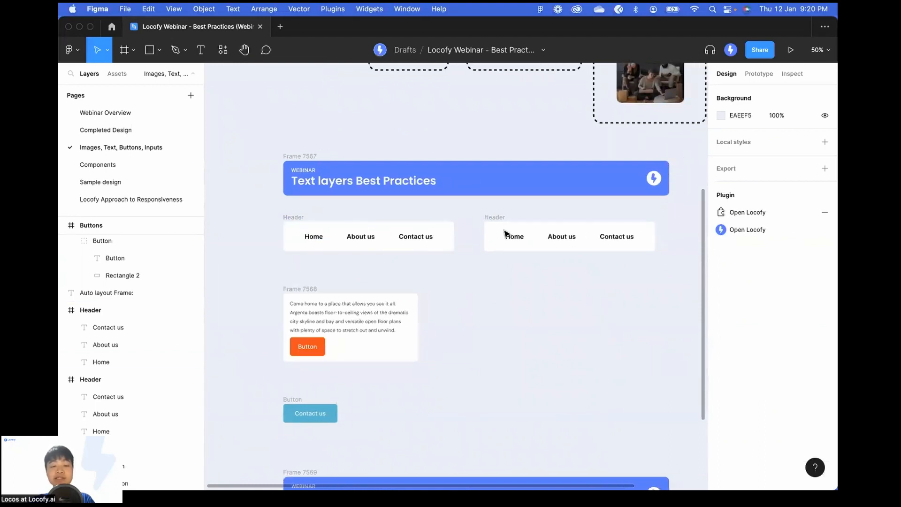
scroll(520, 241, "up", 2)
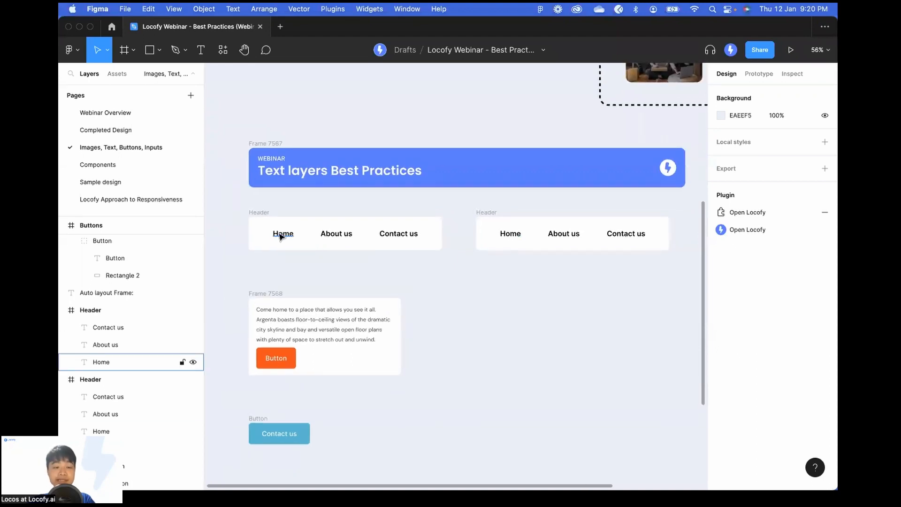
left_click(286, 236)
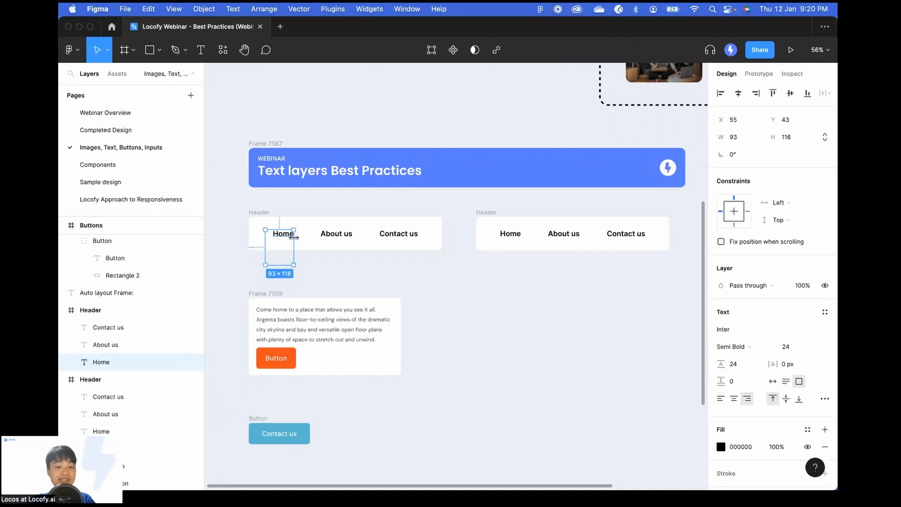
left_click(335, 235)
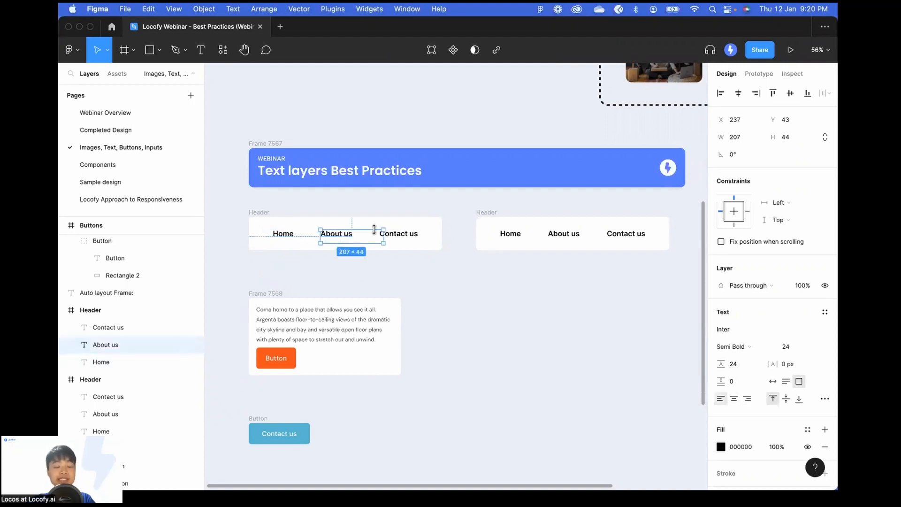
left_click(396, 237)
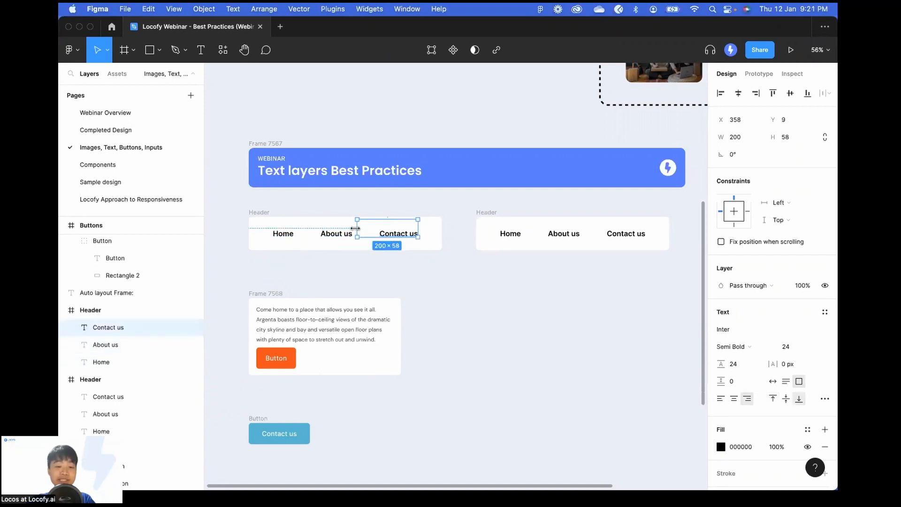
left_click(330, 236)
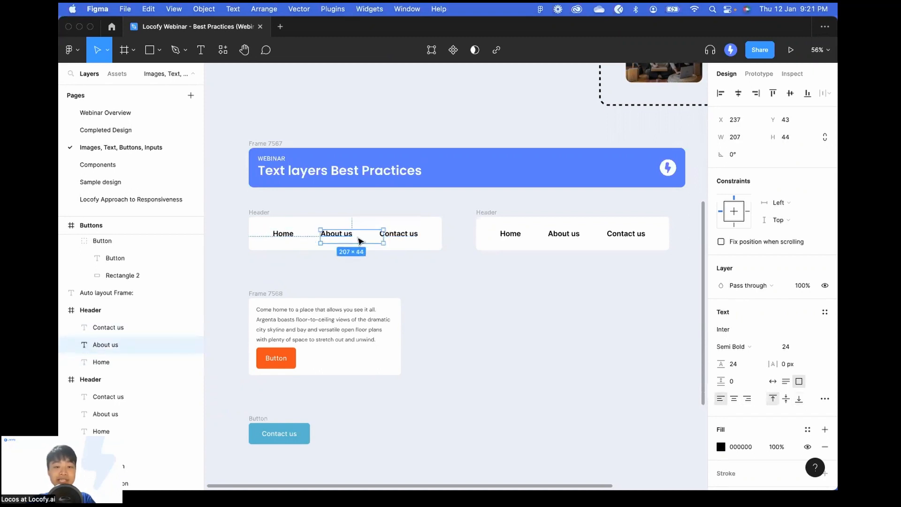
left_click(282, 235)
- Resize the About us text box in the first header to 142 × 35
left_click(350, 237)
left_click_drag(383, 243, 362, 241)
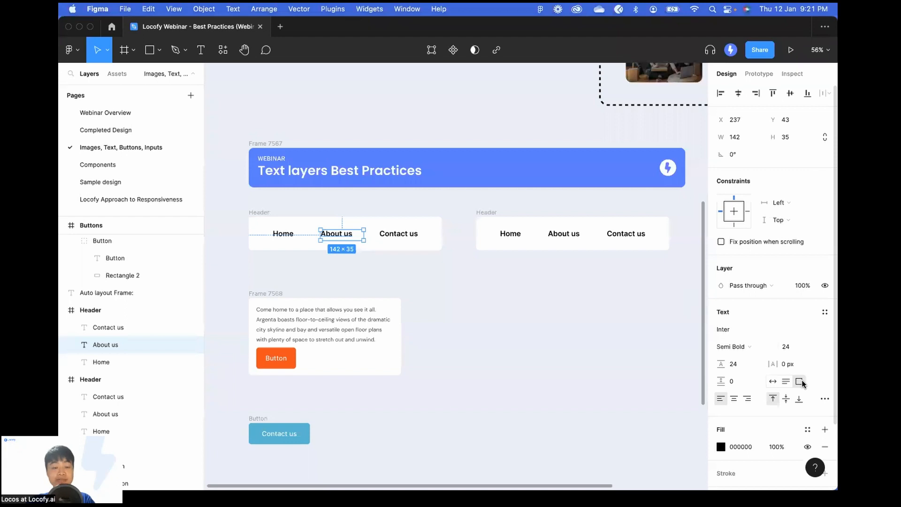
left_click(431, 277)
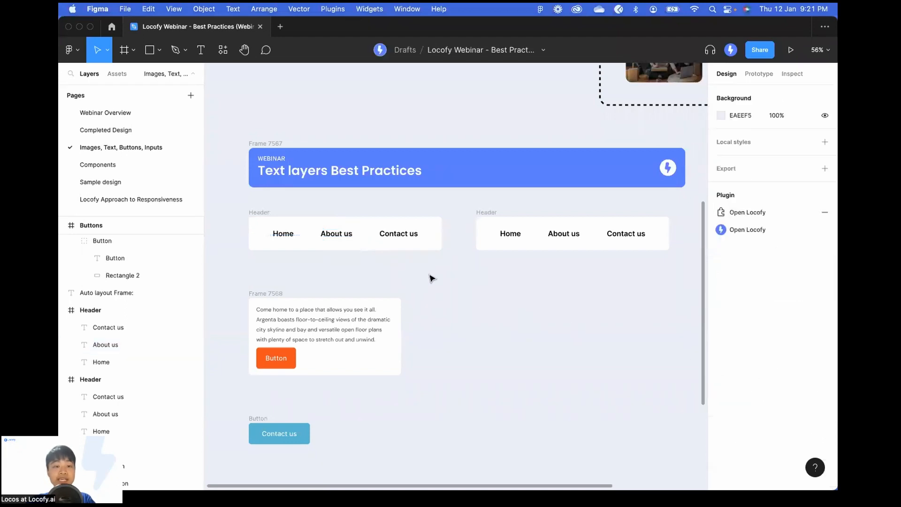
- Try applying auto layout to the first header frame
left_click(259, 215)
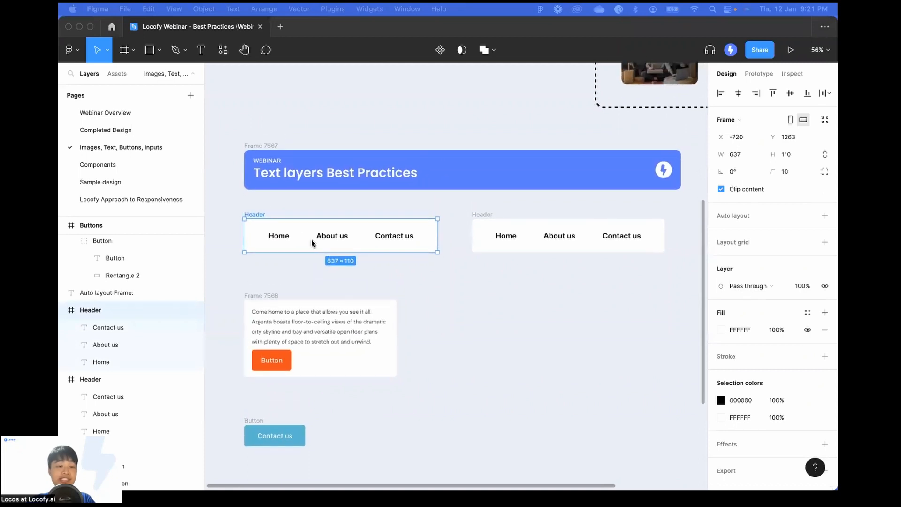
left_click(273, 204)
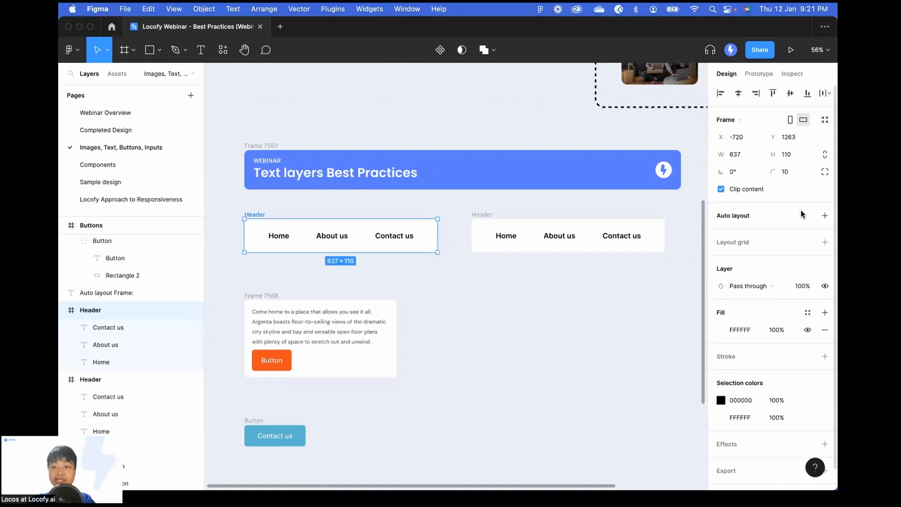
left_click(825, 216)
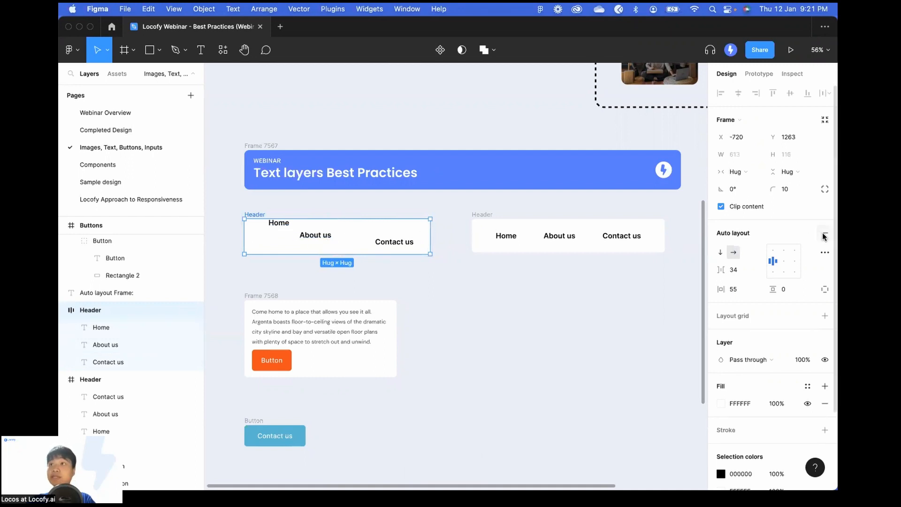
- Inspect the Home, About us and Contact us boxes in the first header, and undo its auto layout
scroll(314, 239, "up", 2)
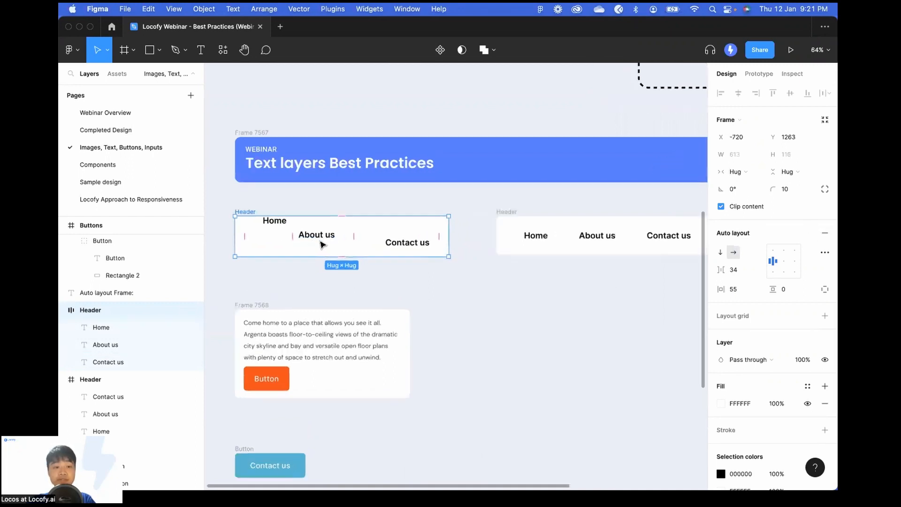
left_click(266, 225)
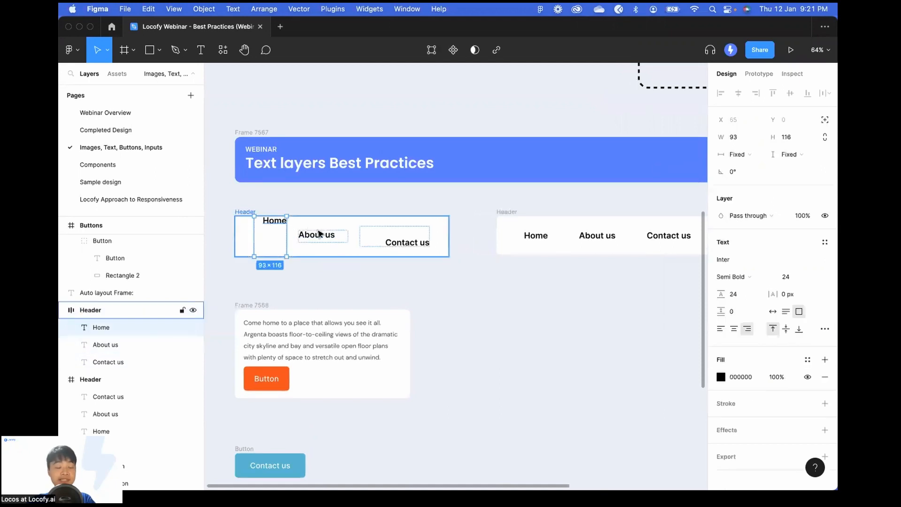
left_click(325, 237)
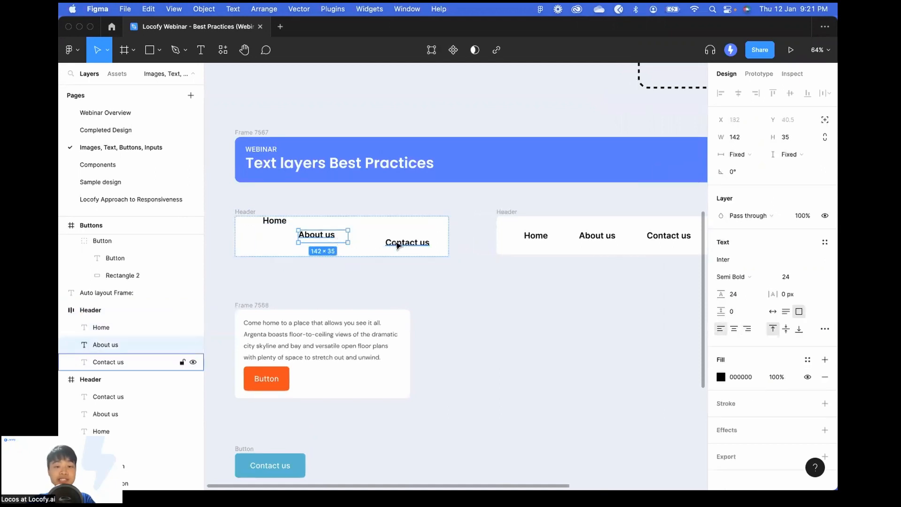
left_click(393, 244)
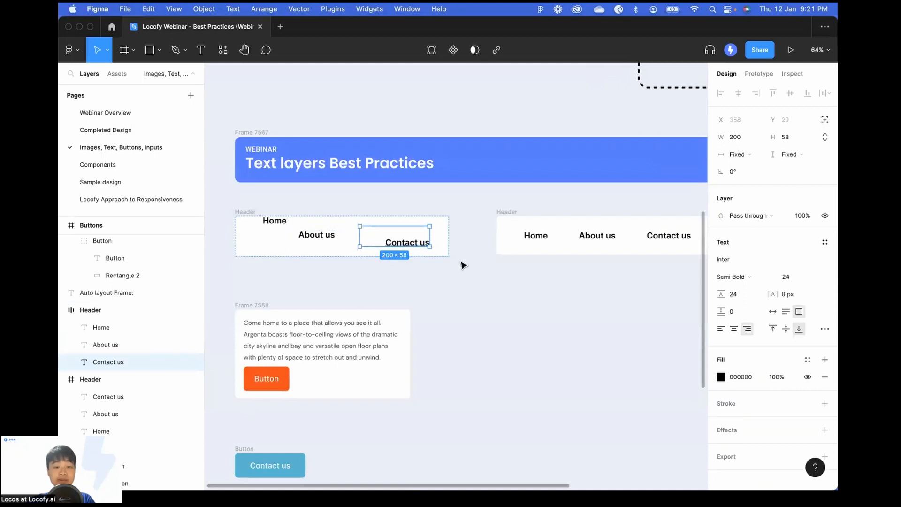
key("shift+Tab")
key("shift+Tab")
key("shift+Return")
- Examine the resizing settings of the three text layers in the second header and compare its Home layer with the first header's
left_click(510, 216)
scroll(511, 216, "right", 1)
scroll(512, 216, "down", 2)
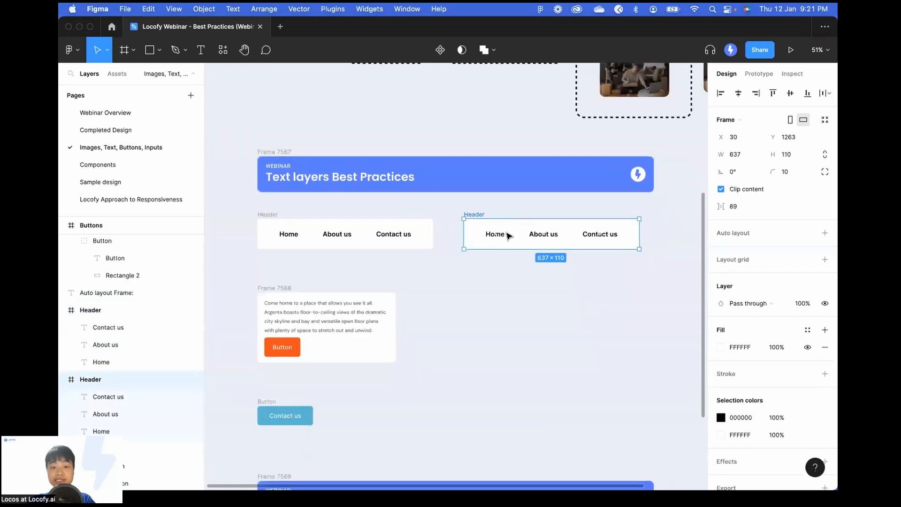
left_click(500, 236)
scroll(500, 235, "up", 3)
scroll(547, 274, "right", 1)
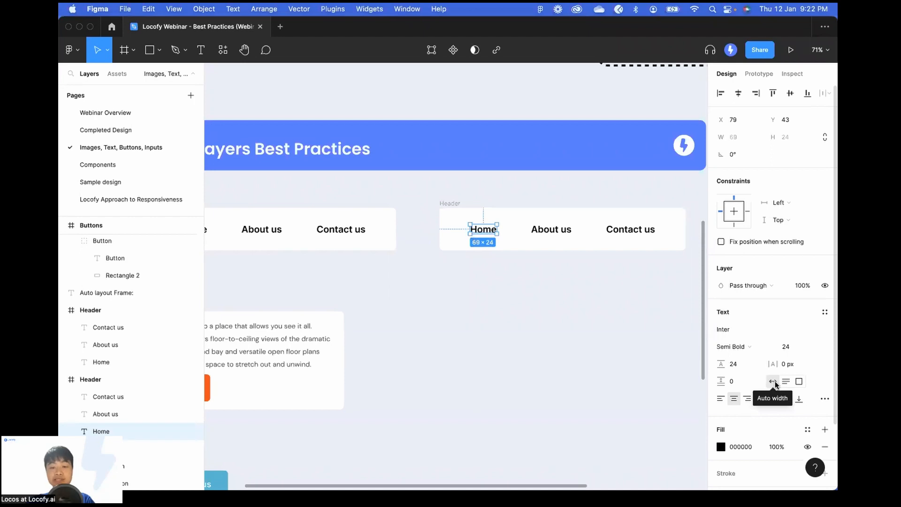
left_click(563, 230)
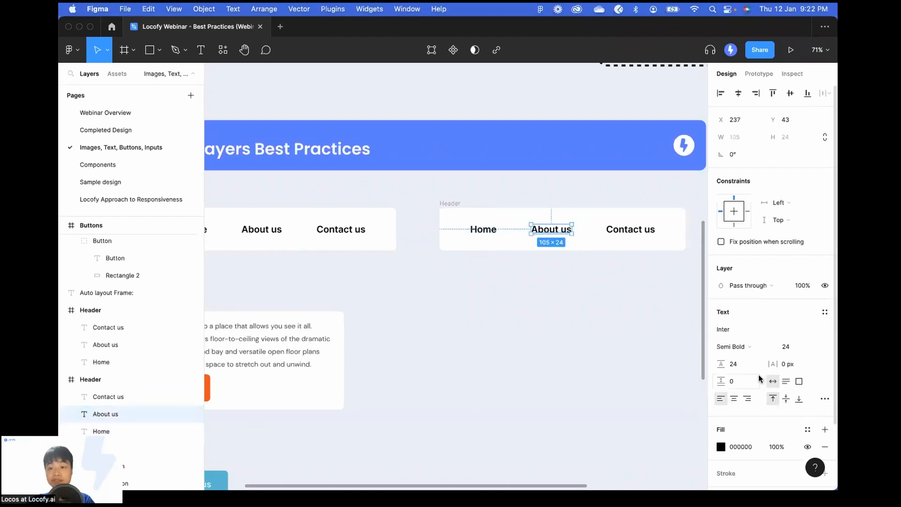
left_click(648, 232)
scroll(623, 269, "down", 1)
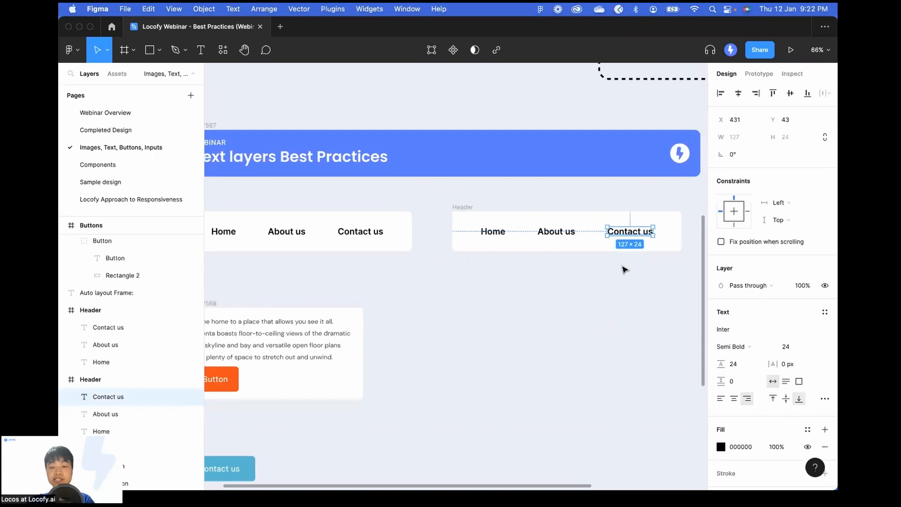
scroll(624, 268, "right", 1)
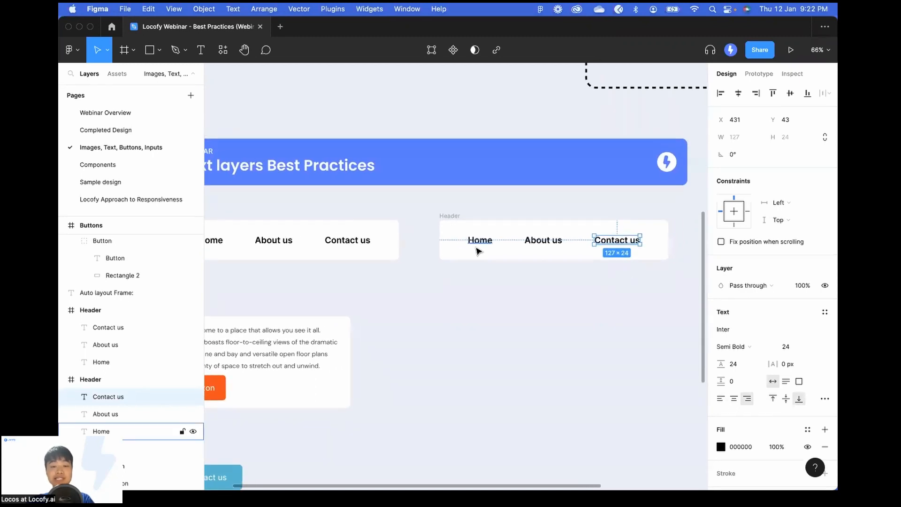
left_click(479, 242)
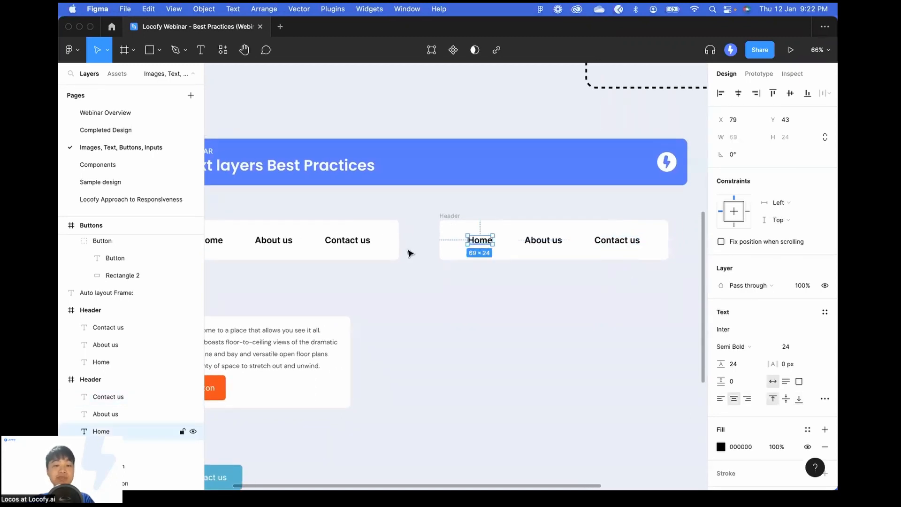
scroll(366, 259, "left", 2)
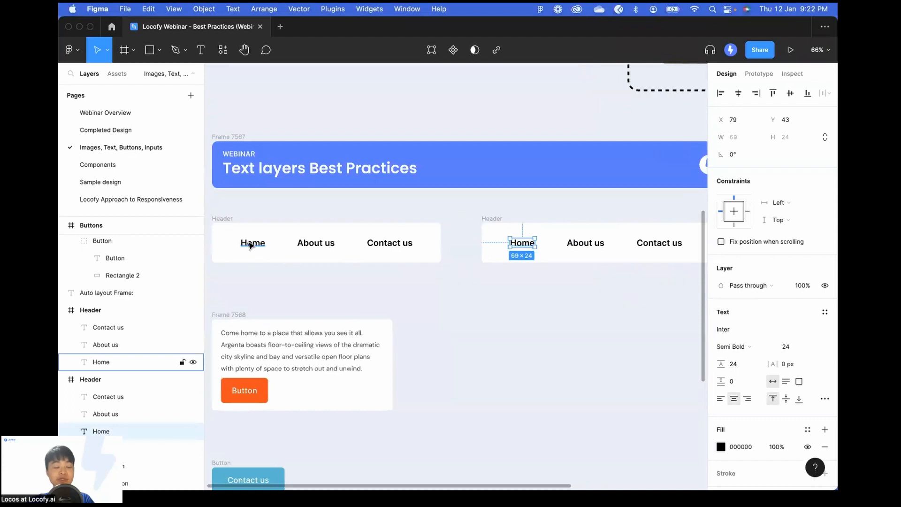
left_click(254, 245)
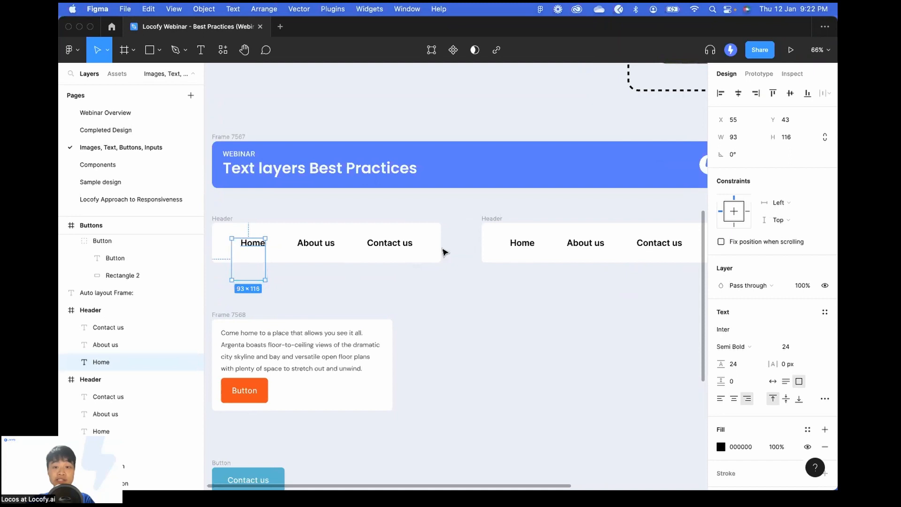
- Apply auto layout to the second header frame
left_click(494, 222)
scroll(492, 219, "right", 2)
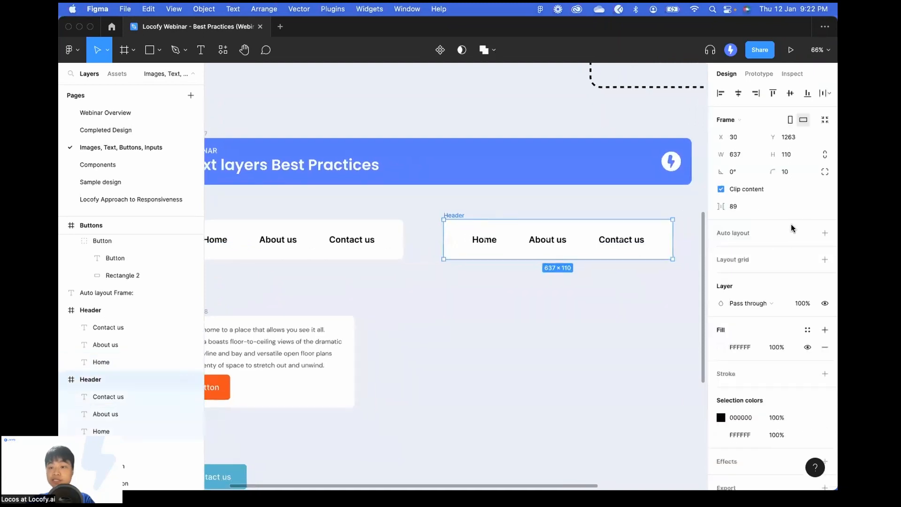
key("shift+a")
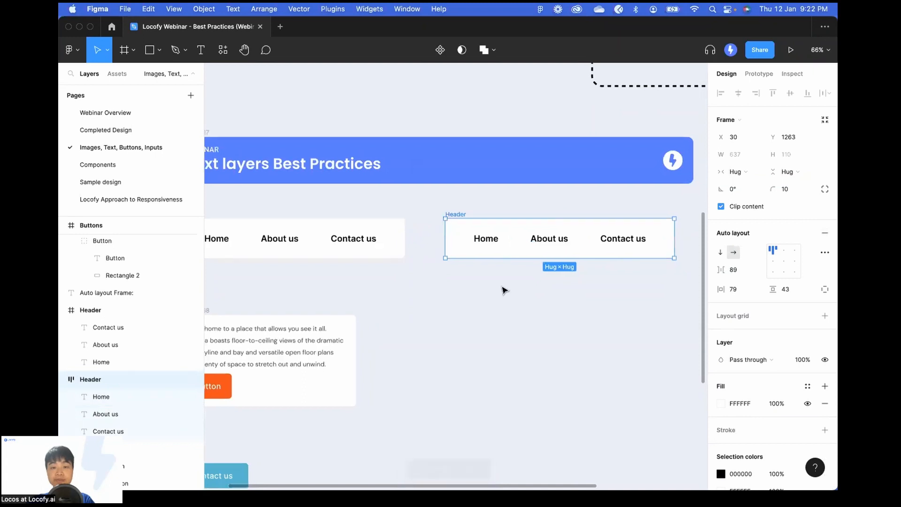
- Check the text resizing settings of the description paragraph in Frame 7568
scroll(502, 289, "down", 3)
scroll(503, 290, "left", 4)
scroll(392, 290, "up", 3)
scroll(404, 262, "down", 1)
scroll(405, 262, "left", 1)
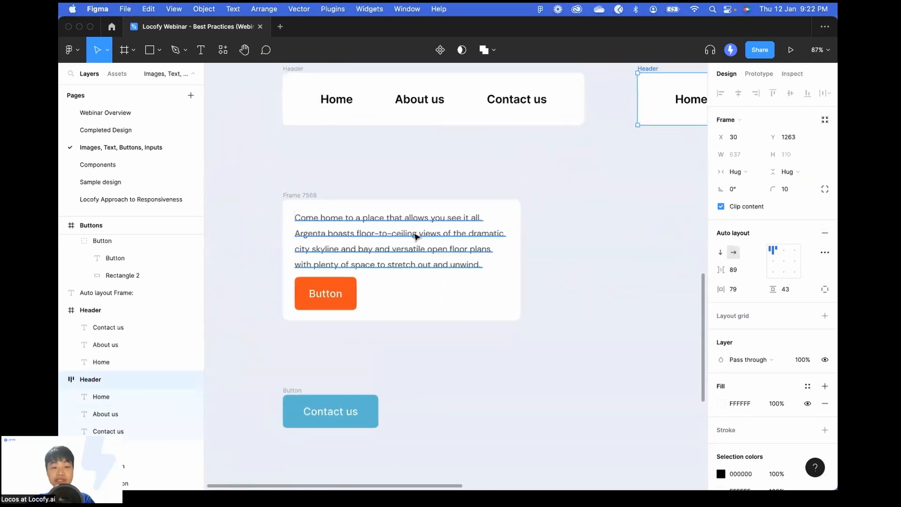
left_click(415, 237)
scroll(414, 235, "down", 2)
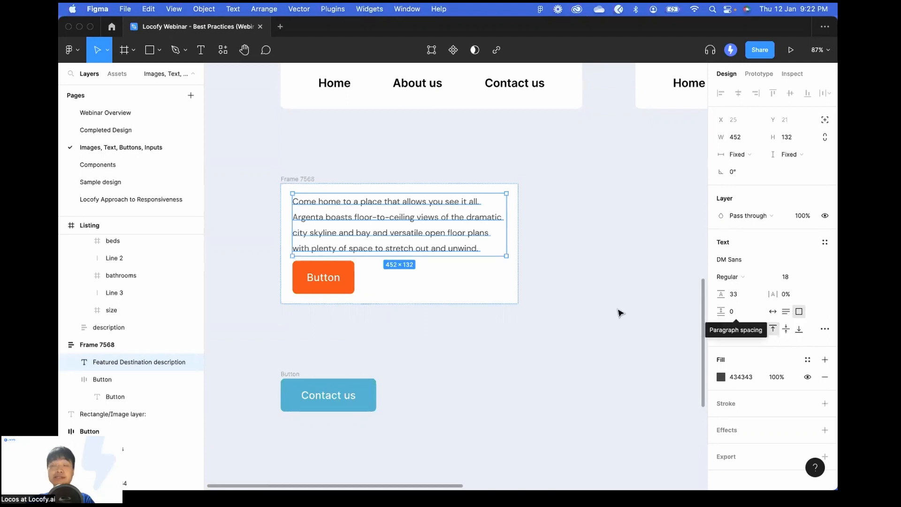
- Lengthen the Frame 7568 description by repeating "versatile open floor plans with plenty of space to stretch out and unwind." at its end
double_click(474, 243)
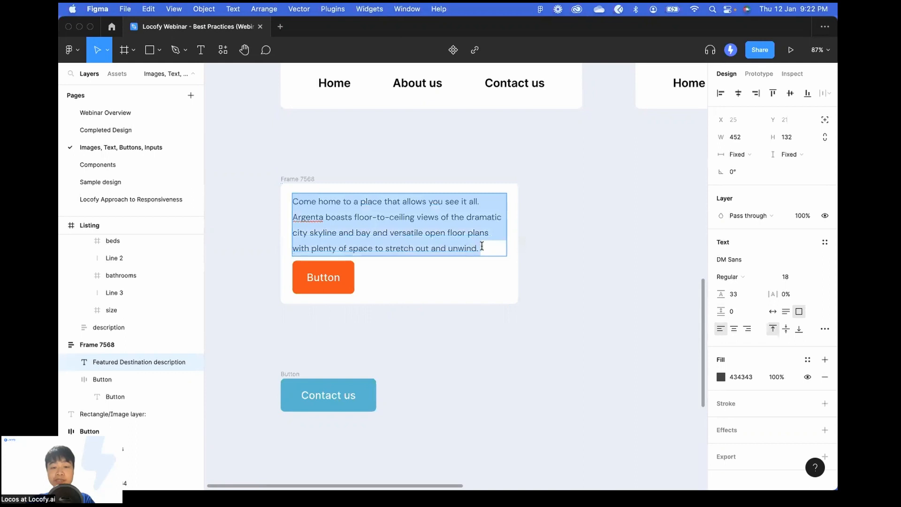
left_click(483, 247)
left_click_drag(482, 248, 443, 240)
left_click(494, 247)
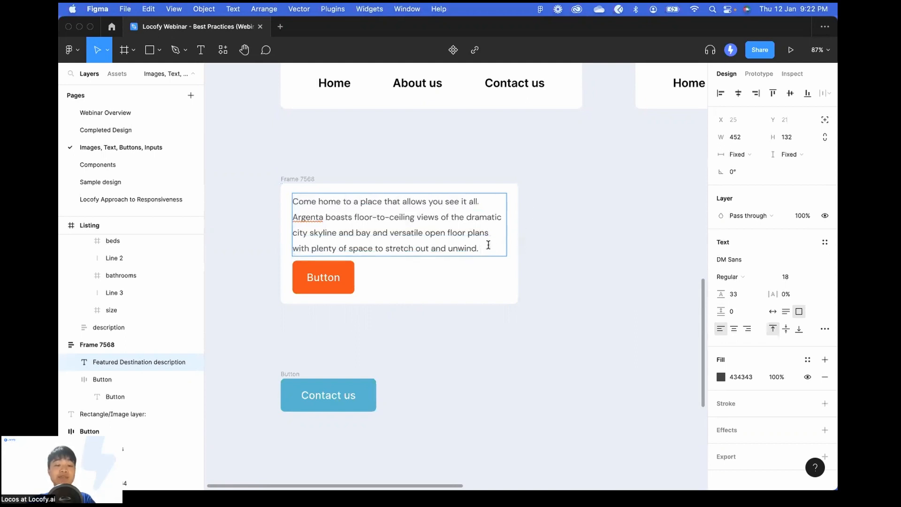
left_click_drag(490, 248, 385, 230)
left_click(479, 247)
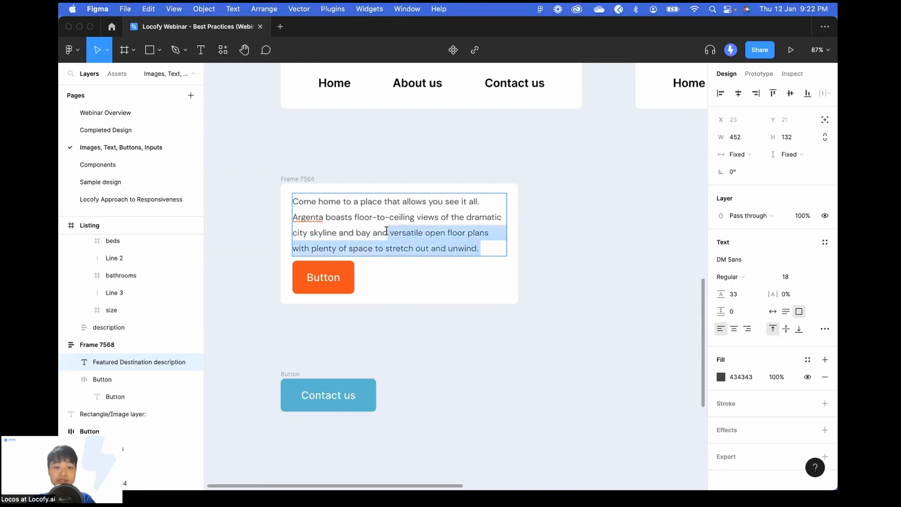
left_click(497, 250)
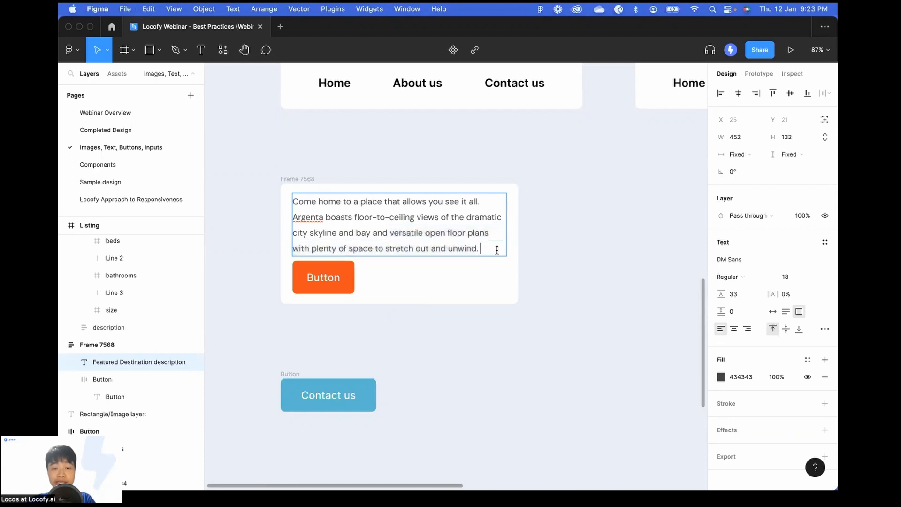
key("super+z")
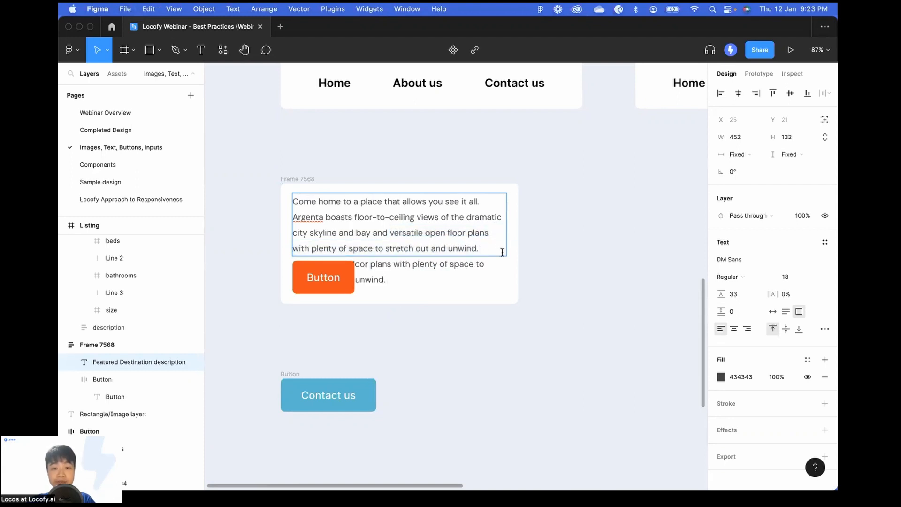
key("Escape")
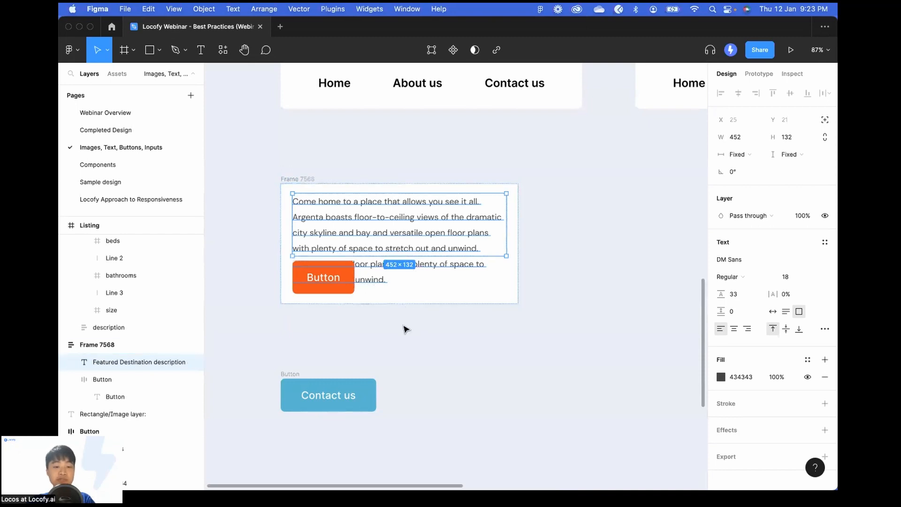
- Set the text resizing of the Frame 7568 description paragraph to auto height
double_click(435, 237)
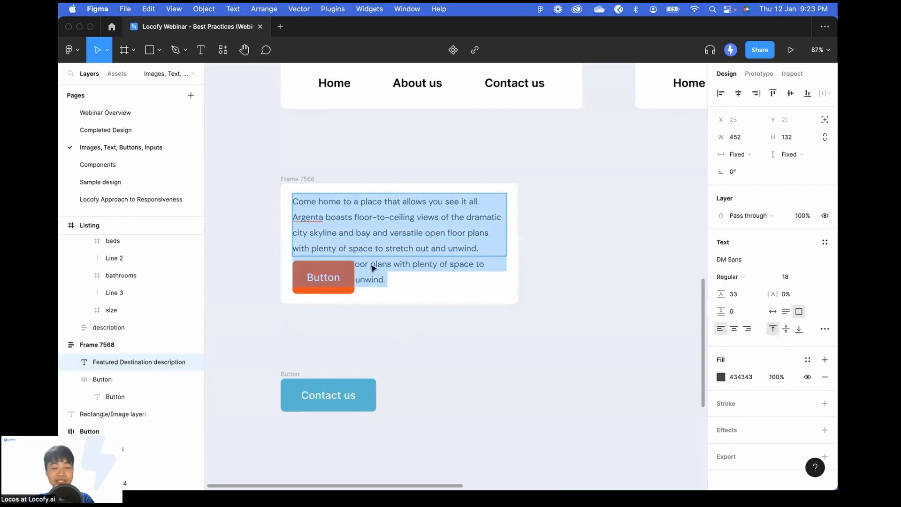
left_click(451, 243)
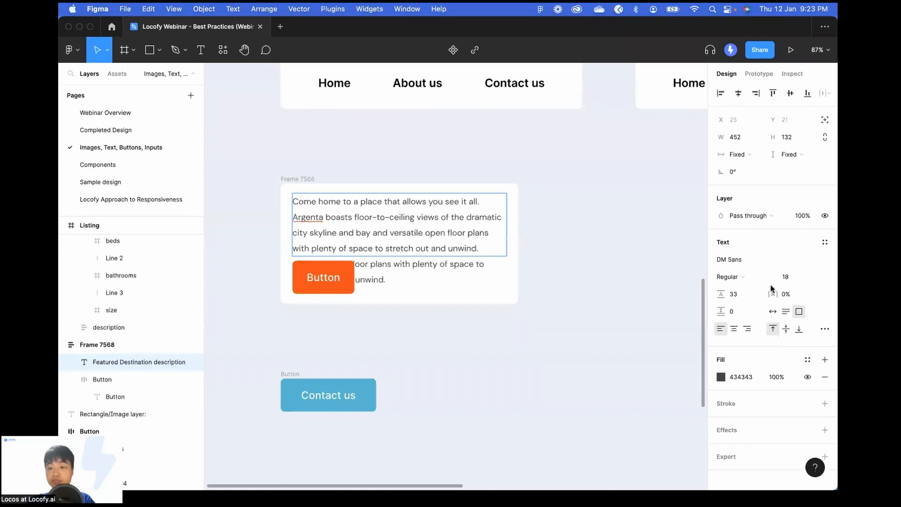
left_click(786, 312)
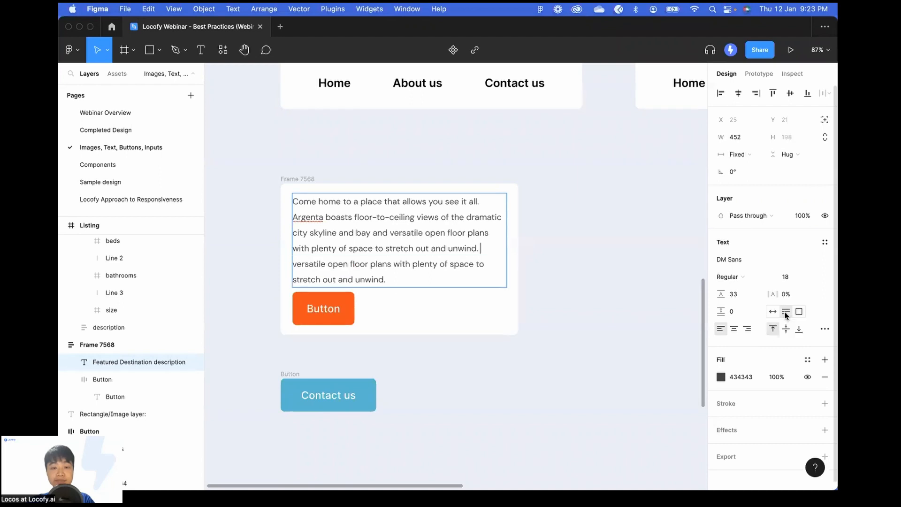
key("Escape")
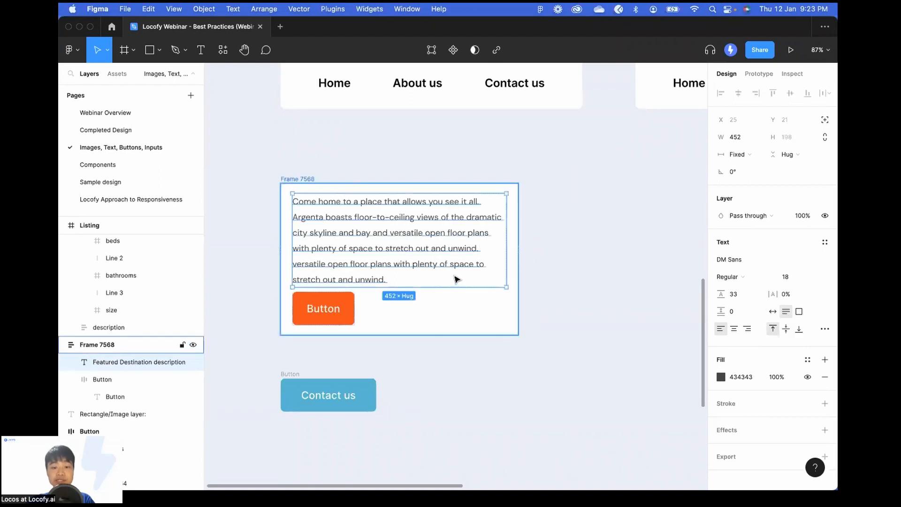
key("Escape")
- Delete the Frame 7568 description from "versatile open floor plans" onward, and undo back to the original paragraph without the repeated sentence
double_click(418, 264)
left_click_drag(397, 279, 390, 234)
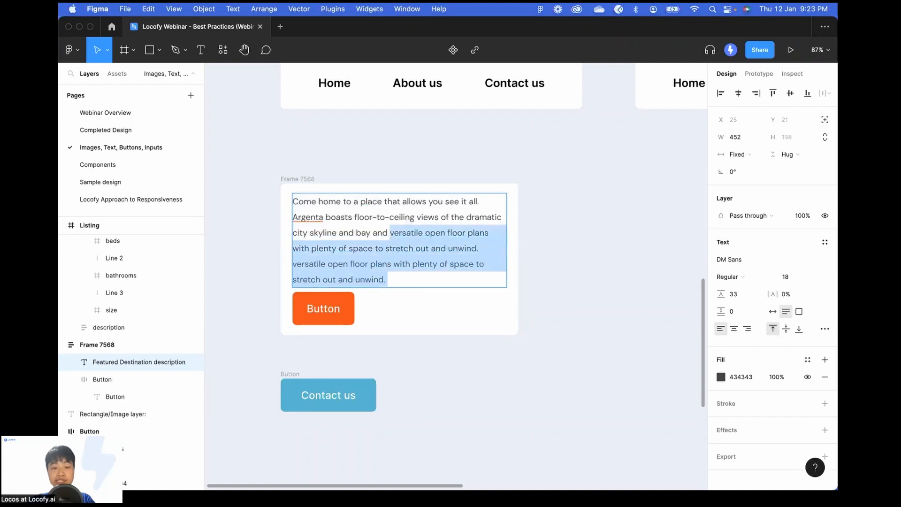
key("BackSpace")
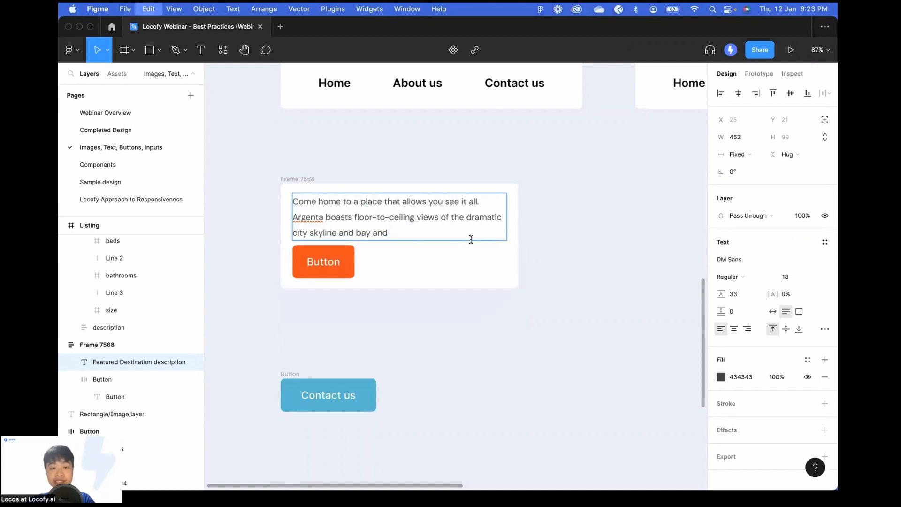
key("super+z")
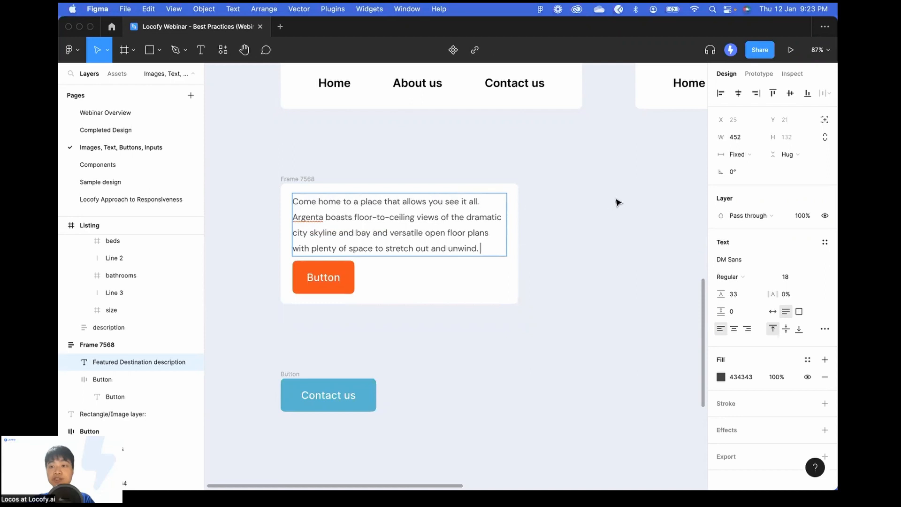
key("Escape")
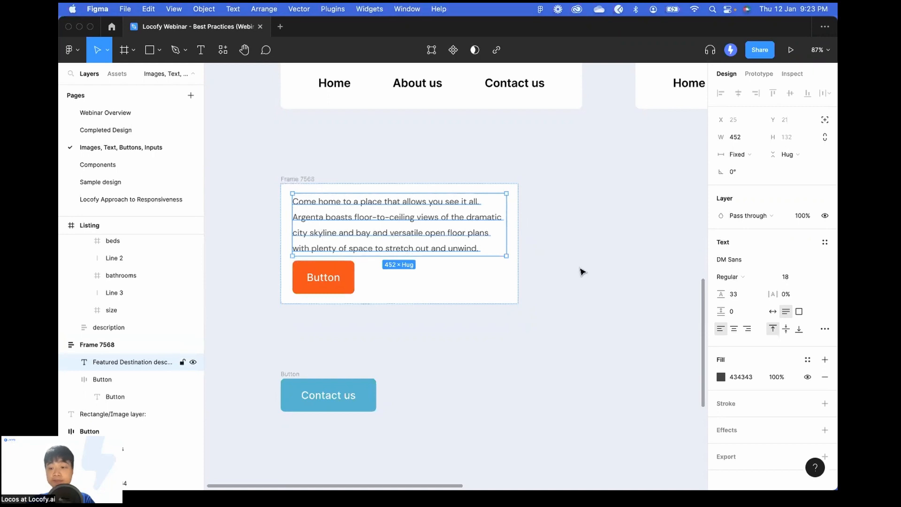
- Check the sizing and auto layout settings of the blue Contact us button frame
scroll(568, 265, "up", 3)
scroll(568, 266, "right", 1)
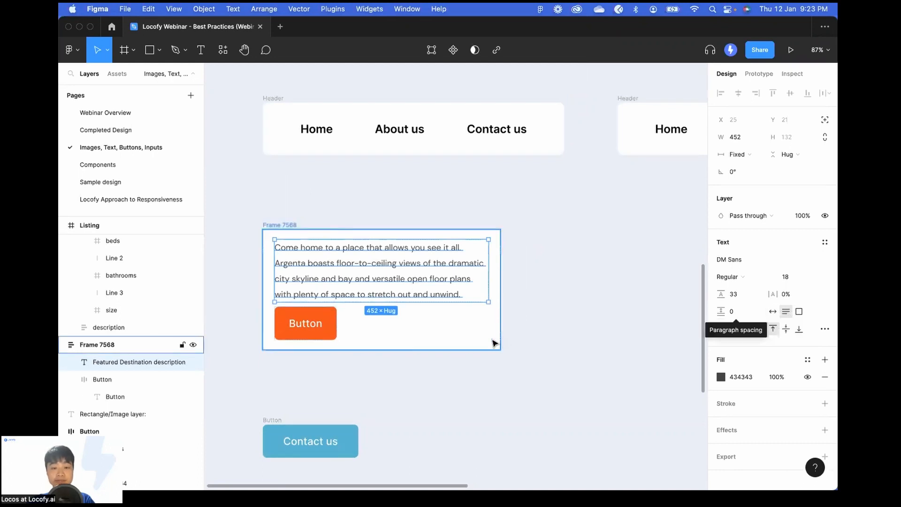
left_click(549, 353)
scroll(549, 354, "down", 5)
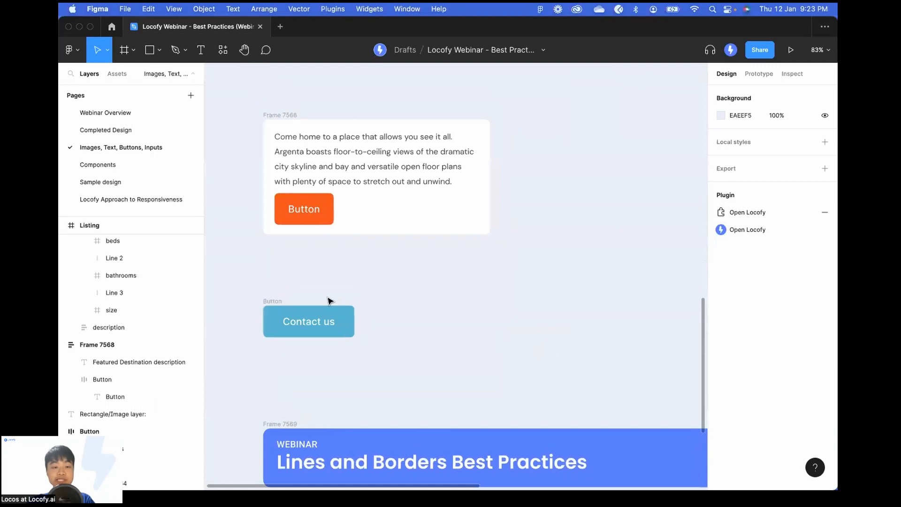
left_click(269, 306)
scroll(269, 300, "down", 2)
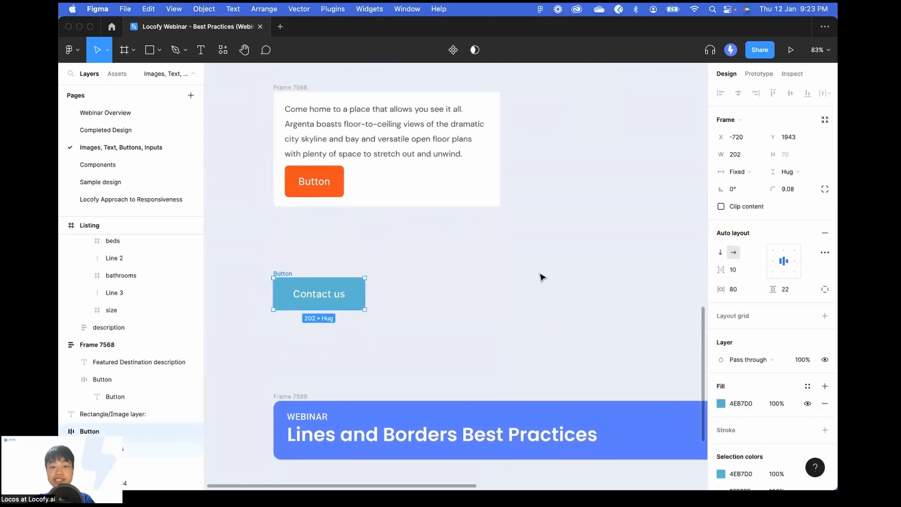
scroll(541, 276, "down", 3)
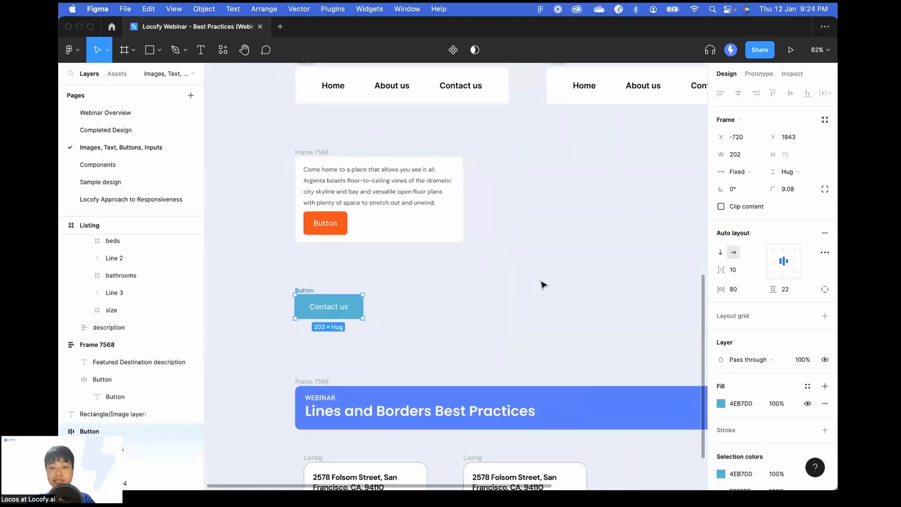
left_click(540, 280)
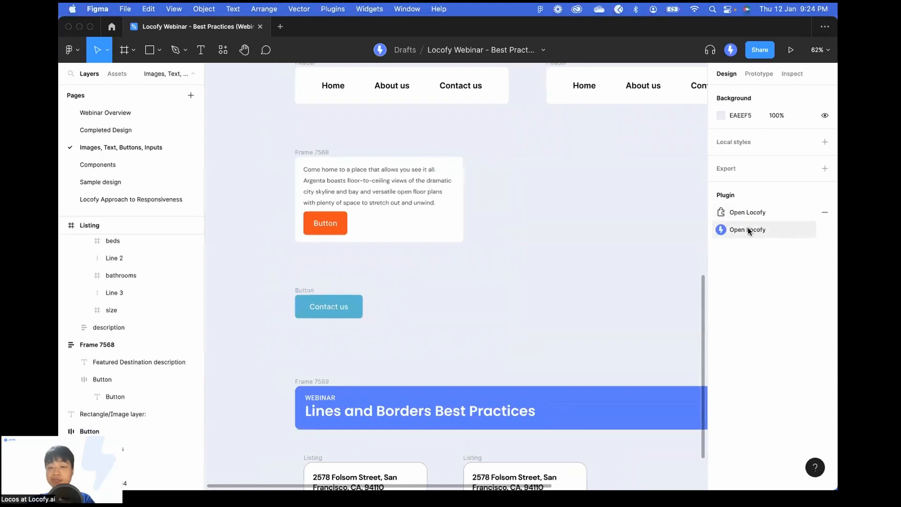
- Launch the Locofy plugin and open its design preview beside the Contact us button
left_click(745, 230)
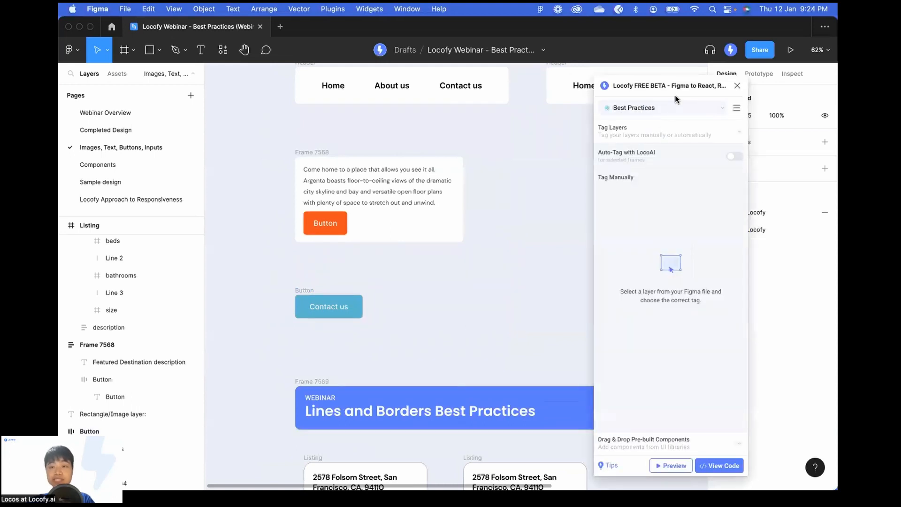
left_click(683, 465)
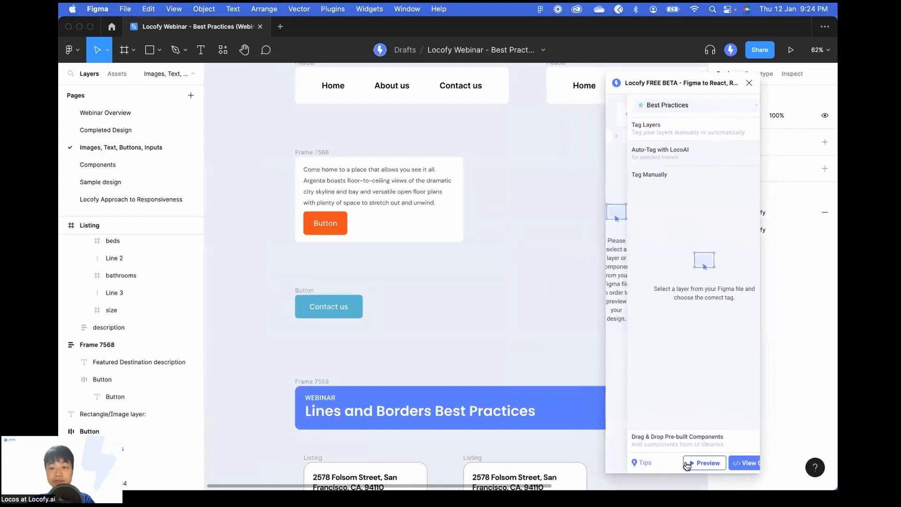
scroll(266, 336, "right", 3)
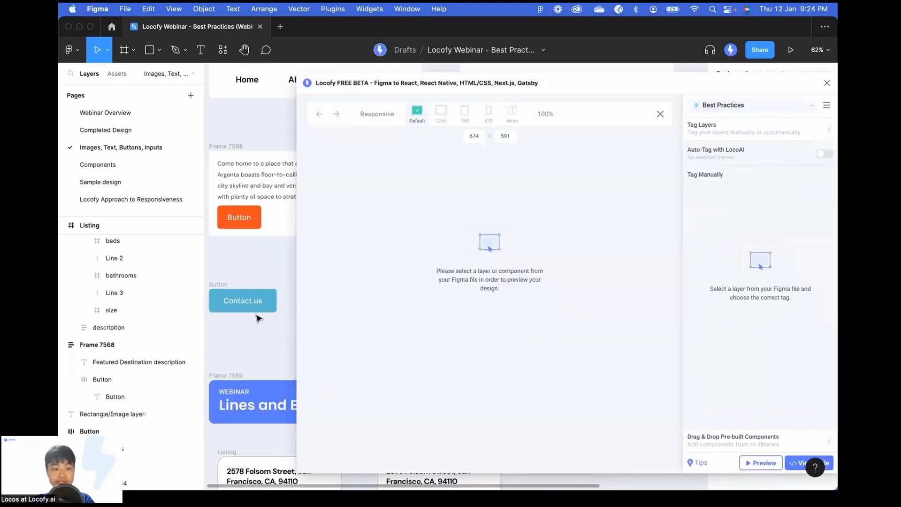